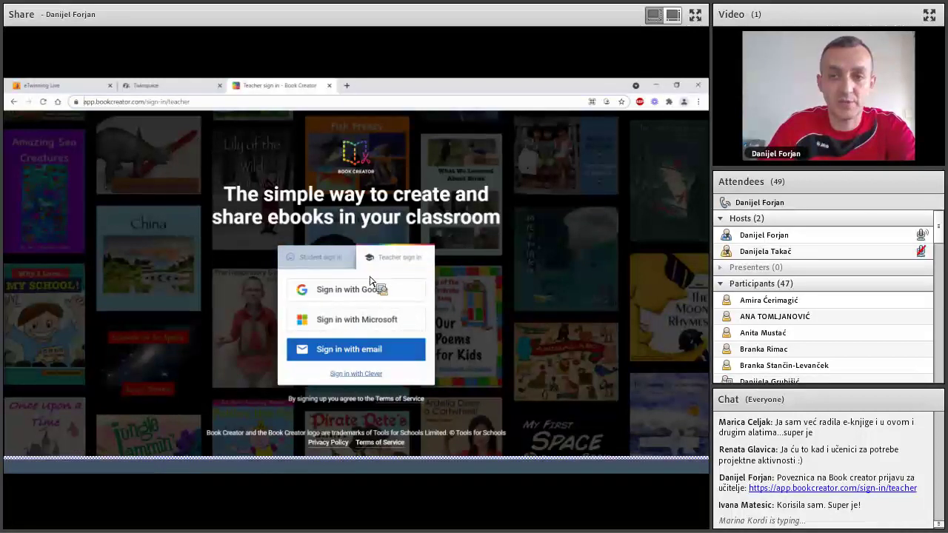
# Step: Compare the student and teacher sign-in options, and sign in as a teacher with the already listed Microsoft account
pyautogui.click(318, 265)
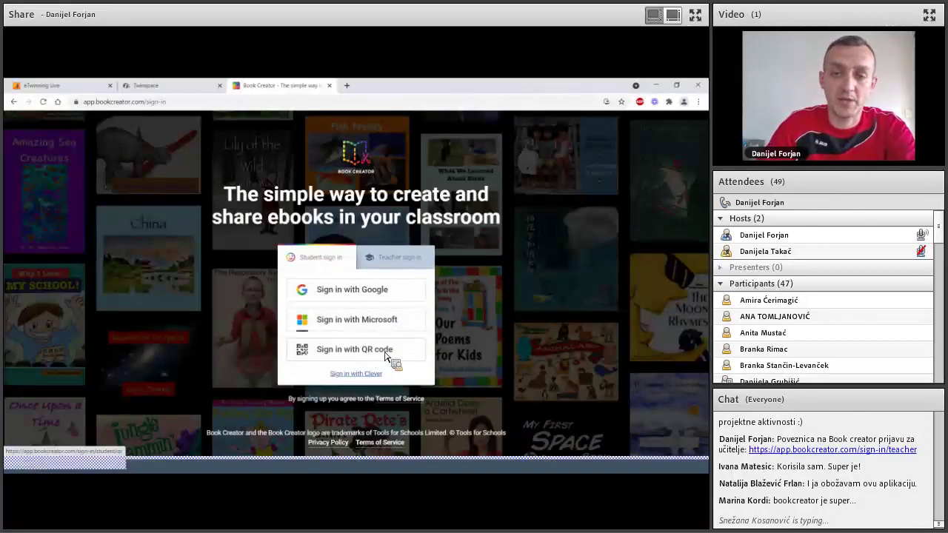
pyautogui.click(392, 265)
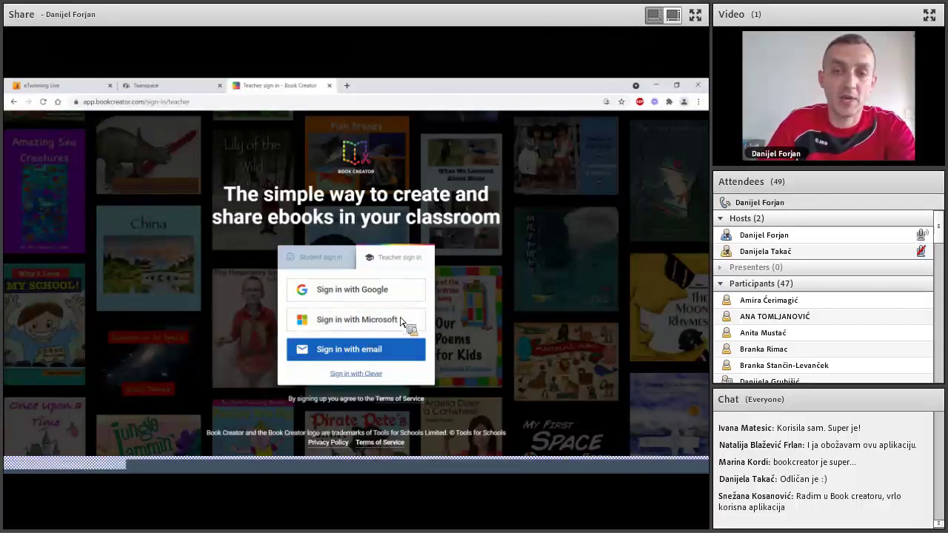
pyautogui.click(357, 327)
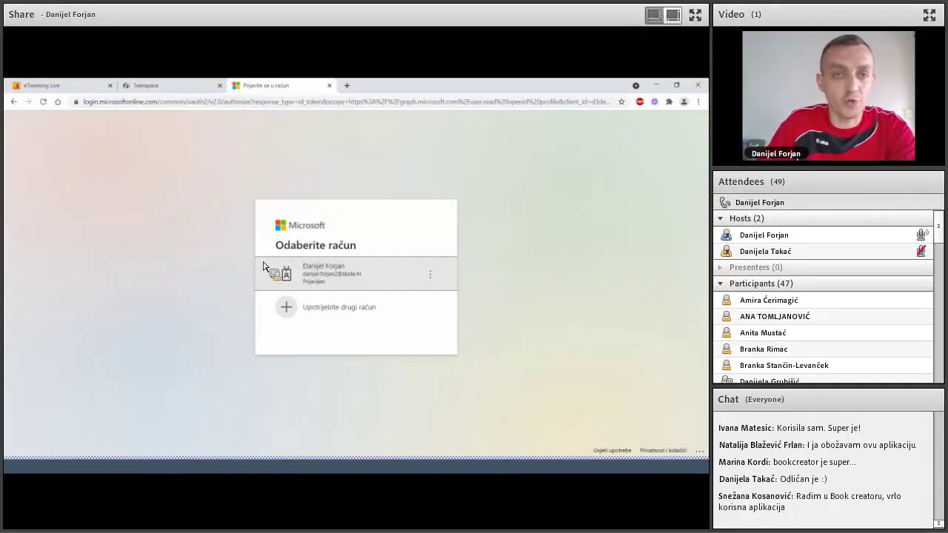
pyautogui.click(331, 275)
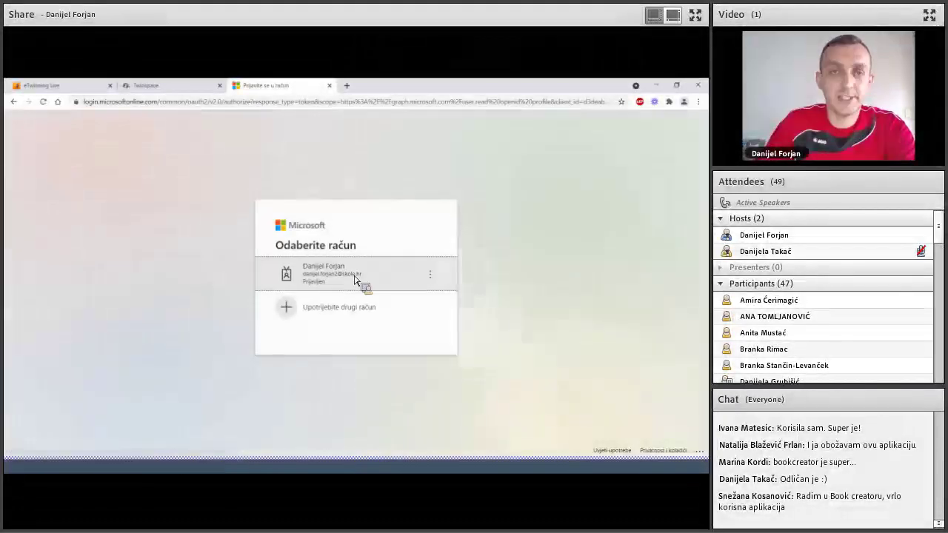
pyautogui.click(361, 289)
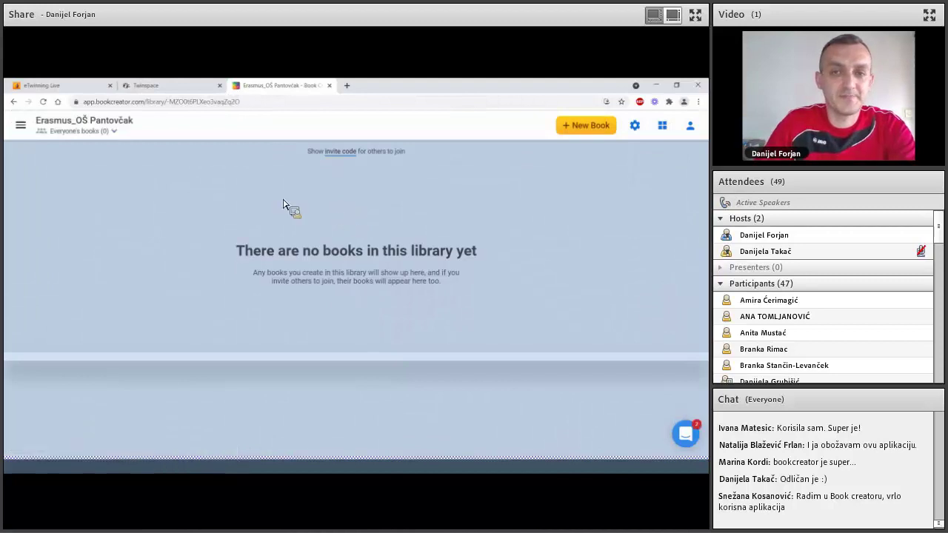
# Step: Open the teacher dashboard to look over My Libraries, and view the details of the signed-in account
pyautogui.click(26, 129)
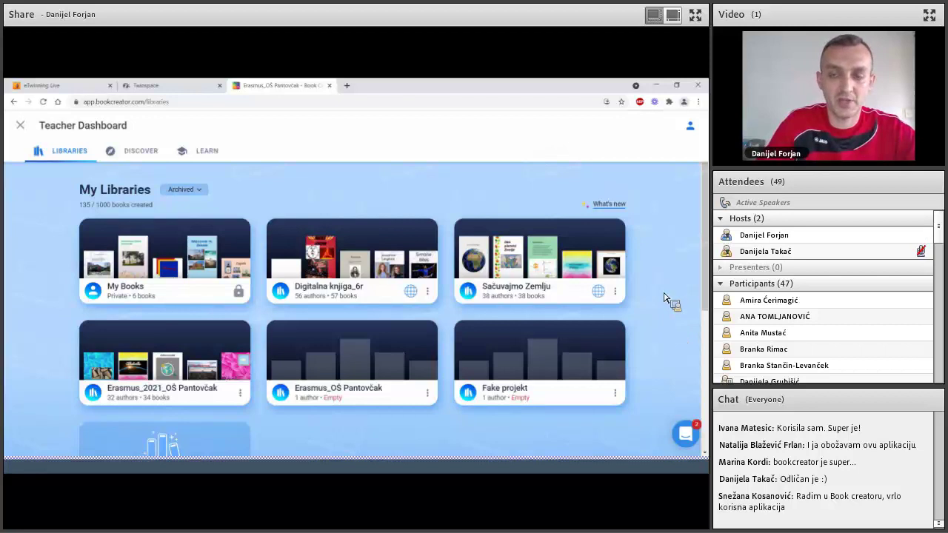
pyautogui.scroll(-2, 663, 282)
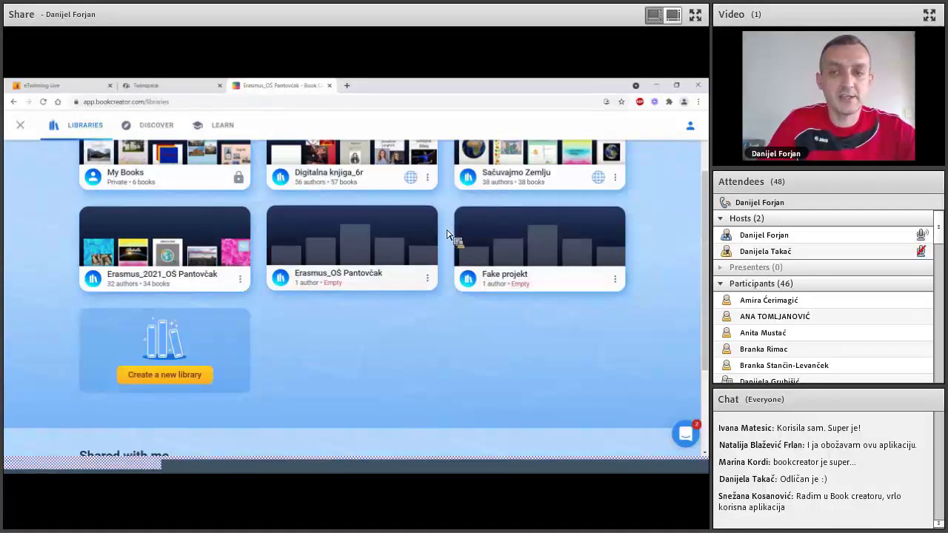
pyautogui.scroll(2, 645, 234)
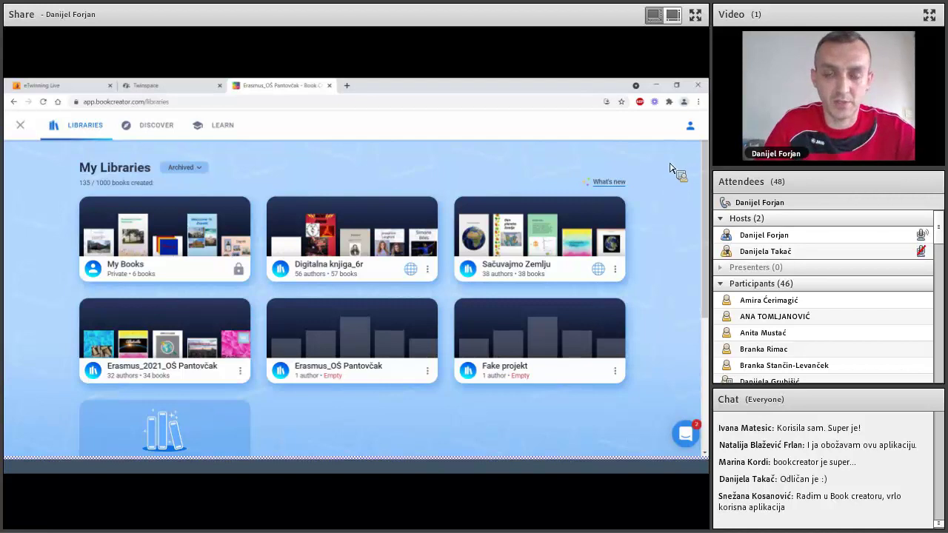
pyautogui.click(695, 131)
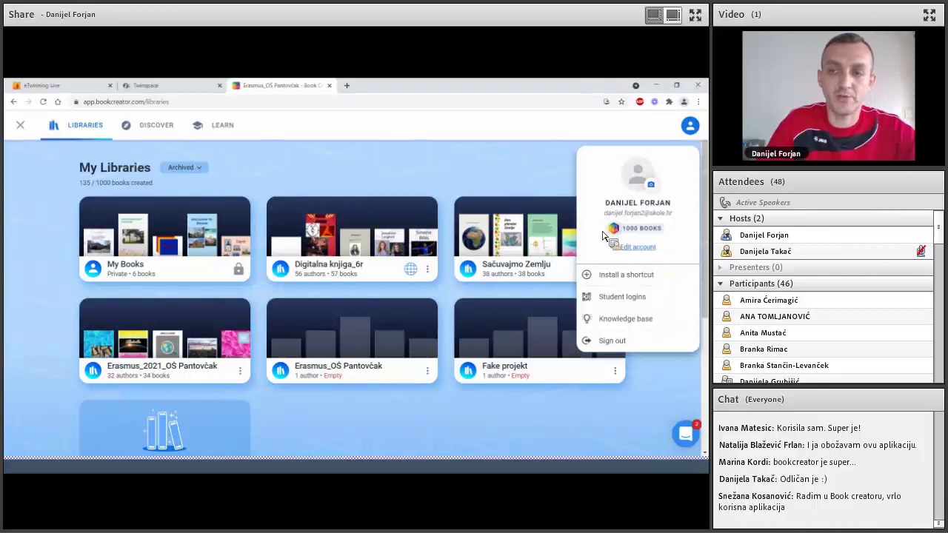
pyautogui.click(539, 179)
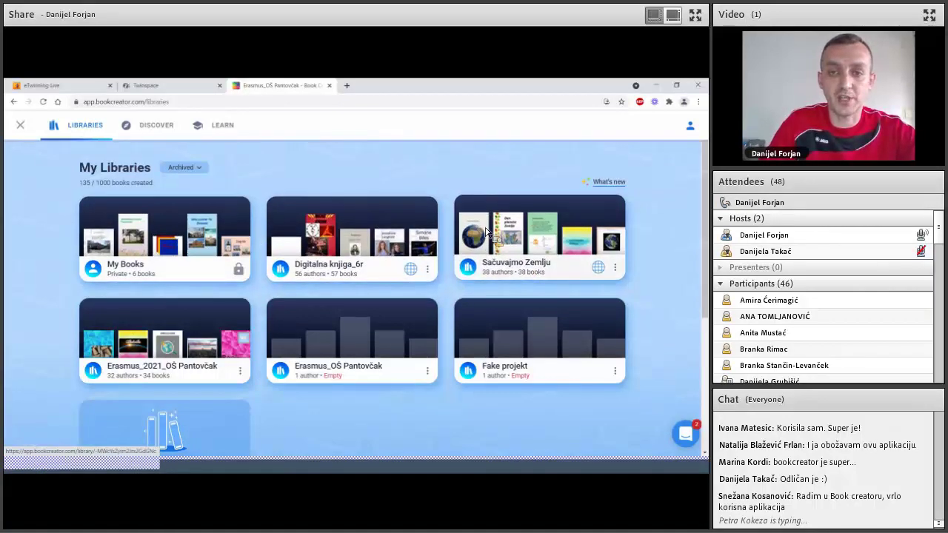
# Step: Check the options of the Digitalna knjiga_6r library and view the list of archived libraries
pyautogui.click(430, 271)
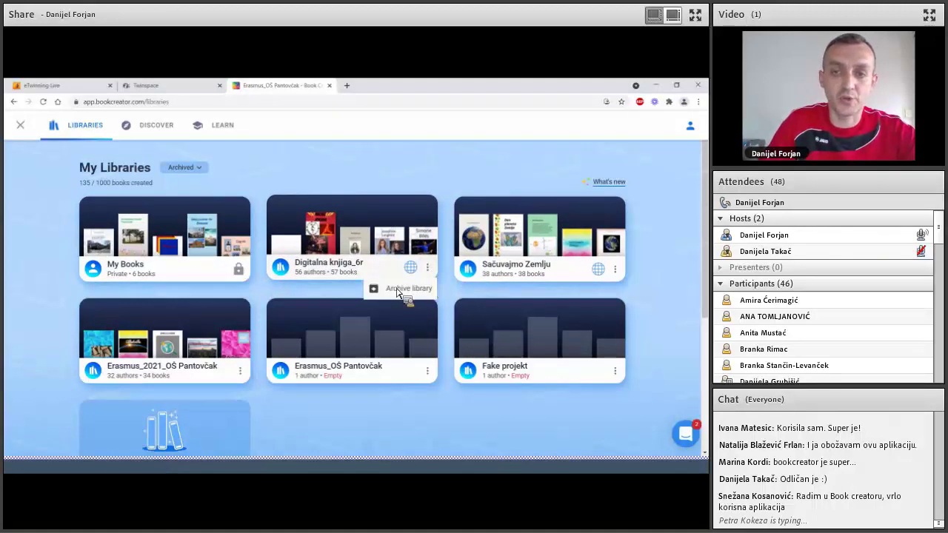
pyautogui.click(227, 191)
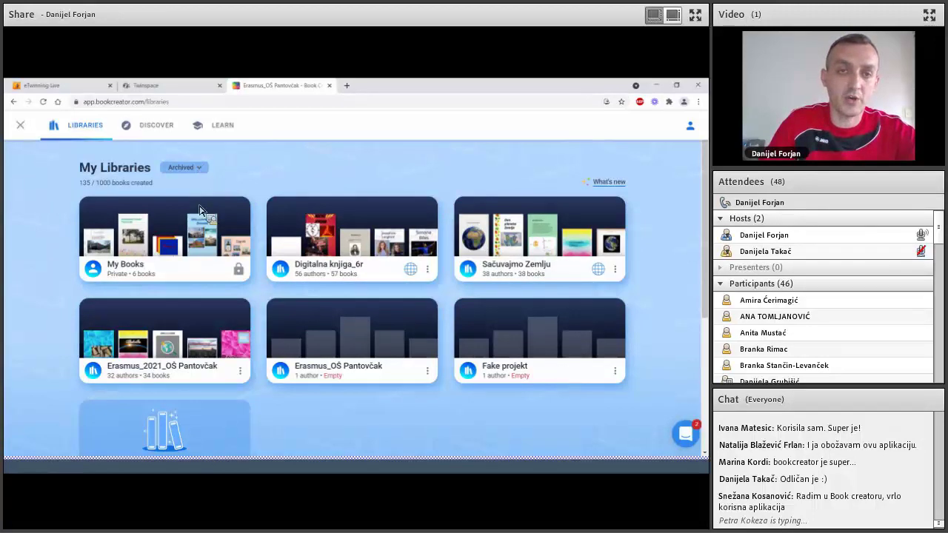
pyautogui.scroll(-4, 212, 248)
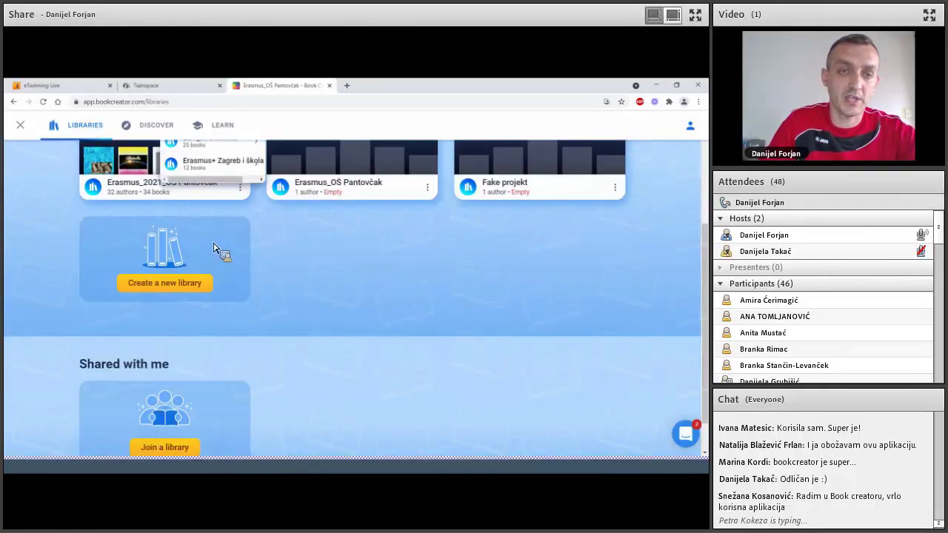
pyautogui.scroll(4, 213, 248)
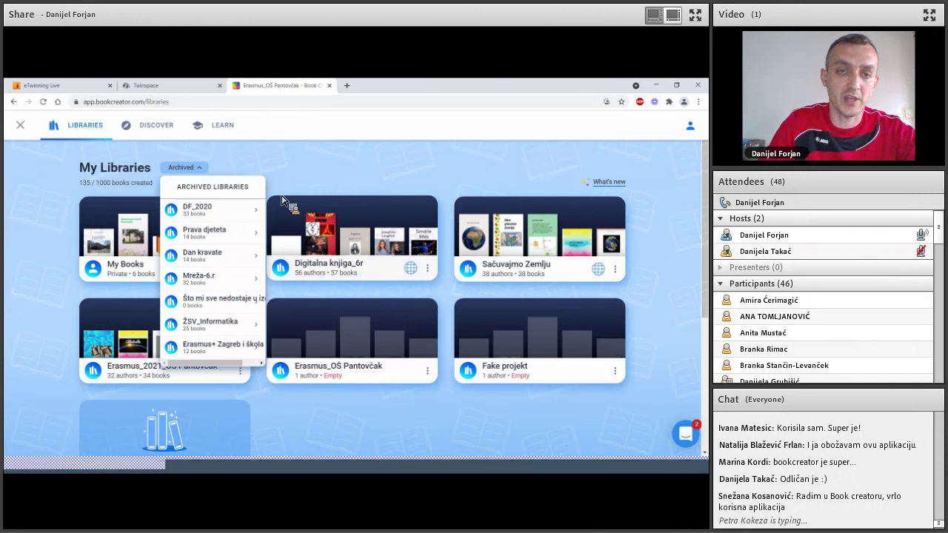
pyautogui.click(302, 179)
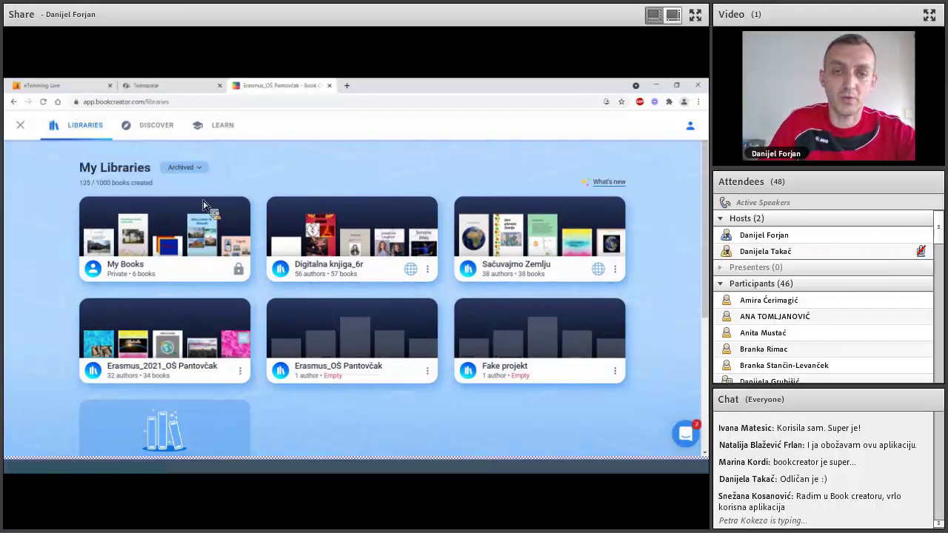
# Step: Examine the library cards and the options for creating a new library and joining a shared one
pyautogui.scroll(-1, 269, 188)
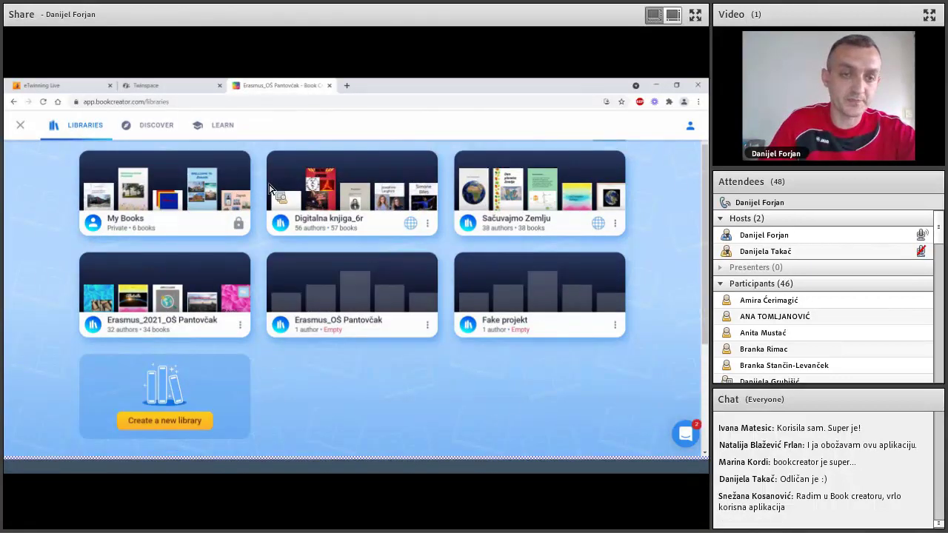
pyautogui.scroll(-2, 326, 255)
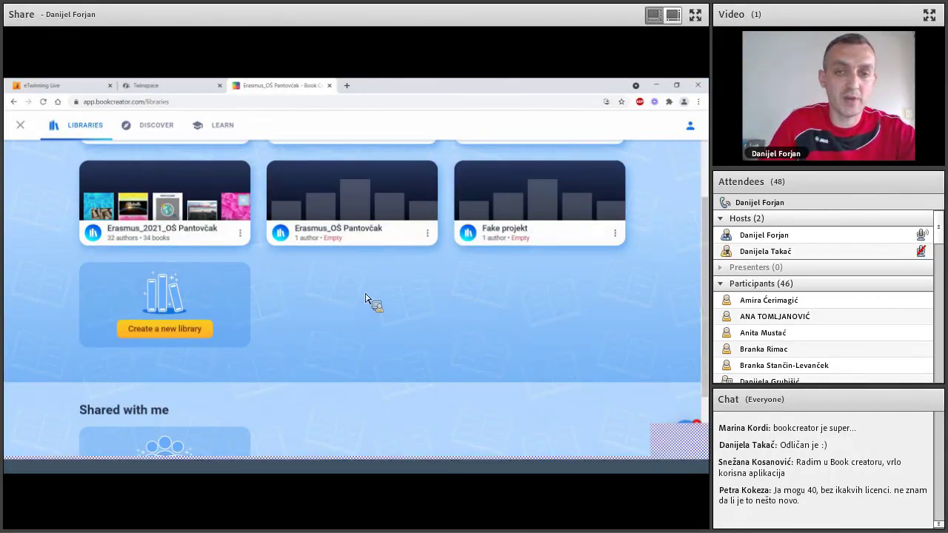
pyautogui.scroll(-2, 368, 299)
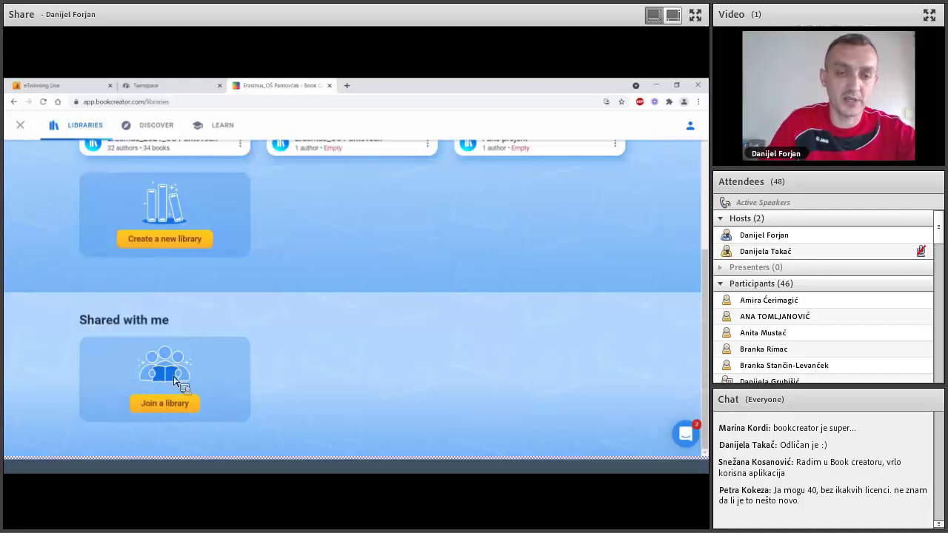
pyautogui.scroll(2, 326, 298)
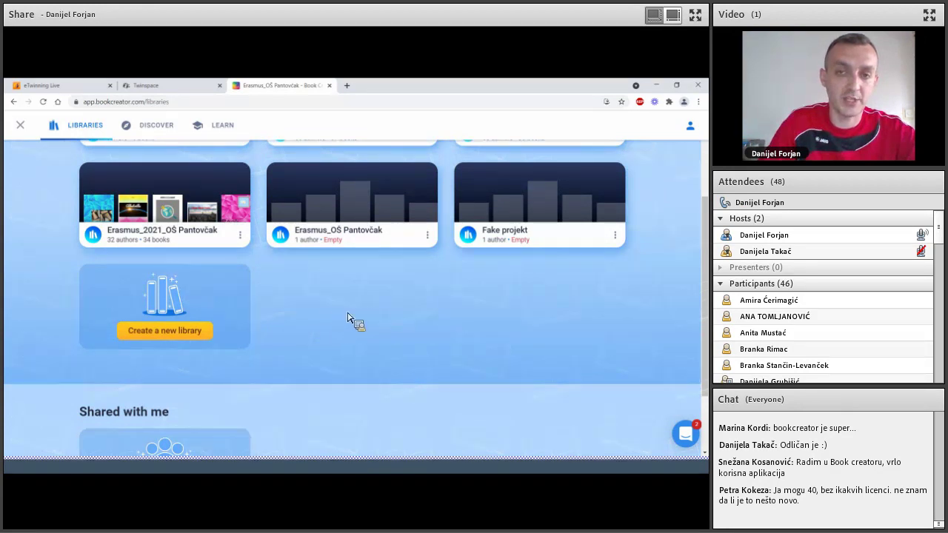
pyautogui.scroll(1, 393, 309)
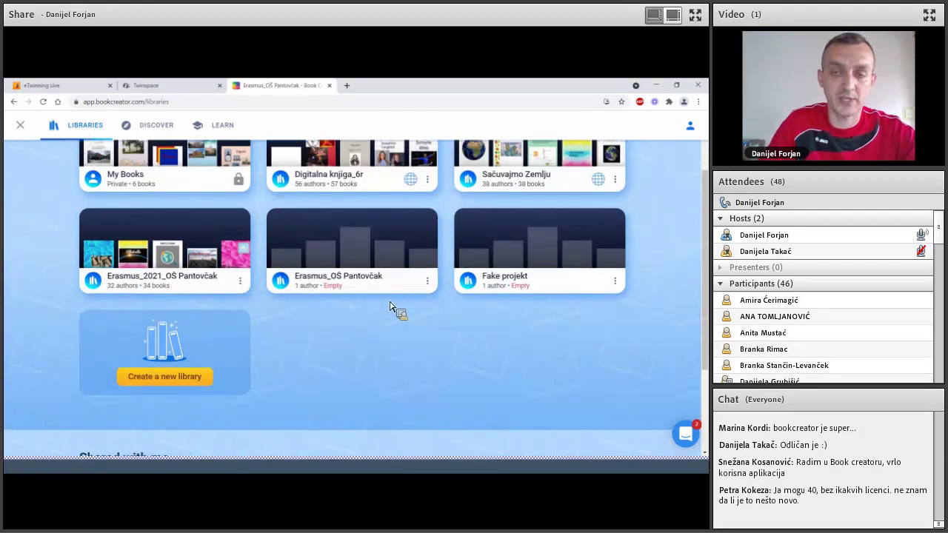
pyautogui.scroll(1, 403, 296)
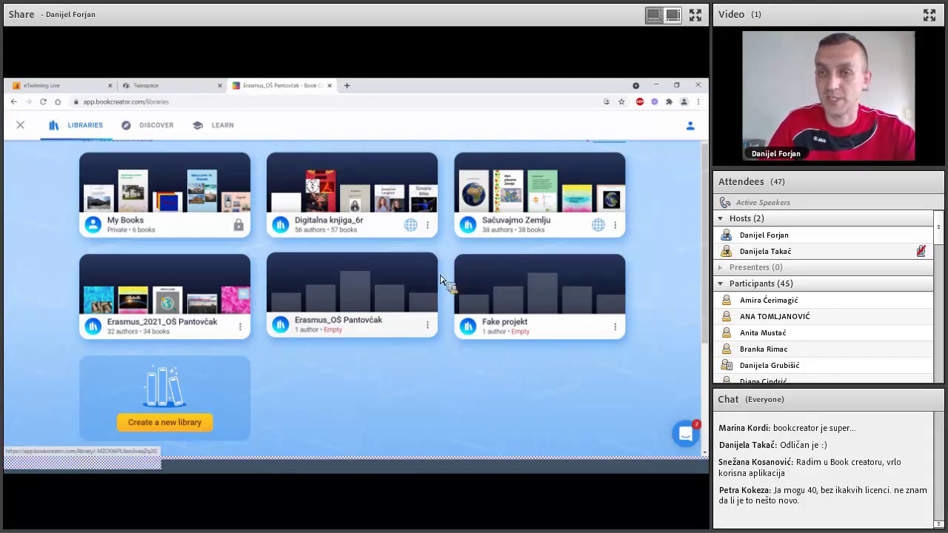
pyautogui.scroll(1, 454, 270)
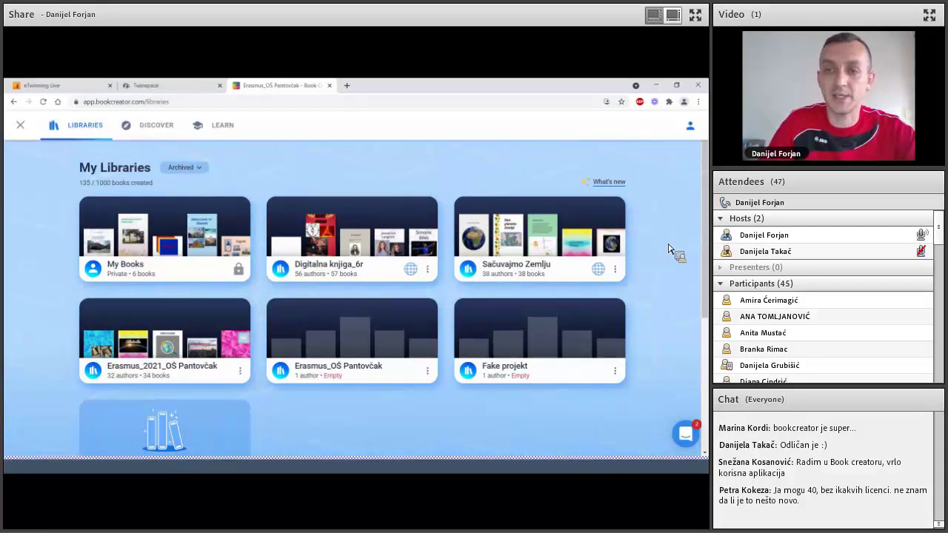
# Step: Open the Sačuvajmo Zemlju library and browse forward through the covers of its books
pyautogui.scroll(-1, 518, 244)
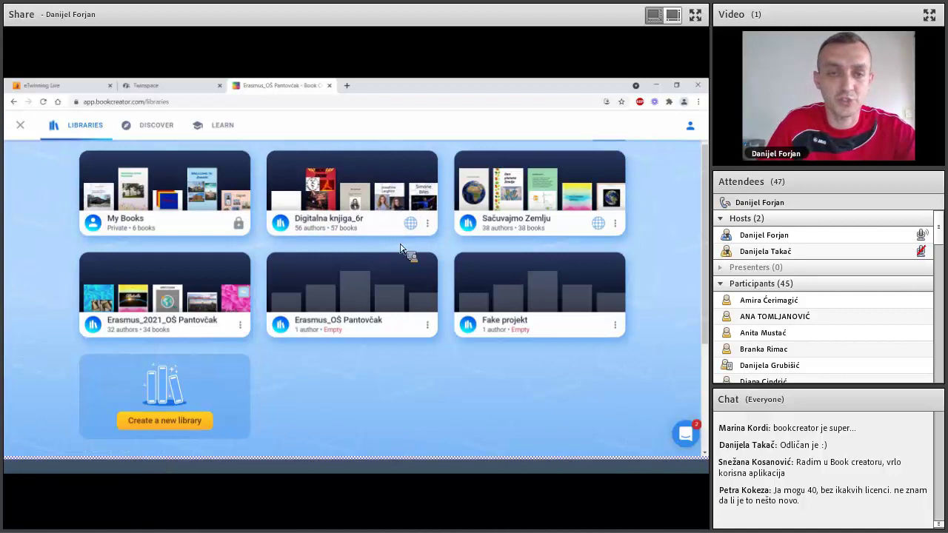
pyautogui.click(526, 203)
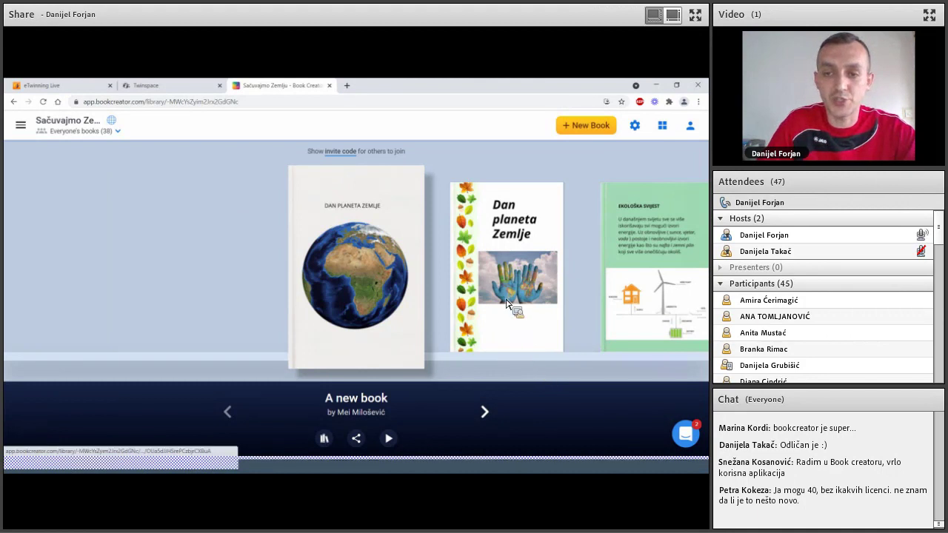
pyautogui.moveTo(486, 411)
pyautogui.mouseDown()
pyautogui.moveTo(495, 423)
pyautogui.moveTo(489, 418)
pyautogui.mouseUp()
pyautogui.click(488, 415)
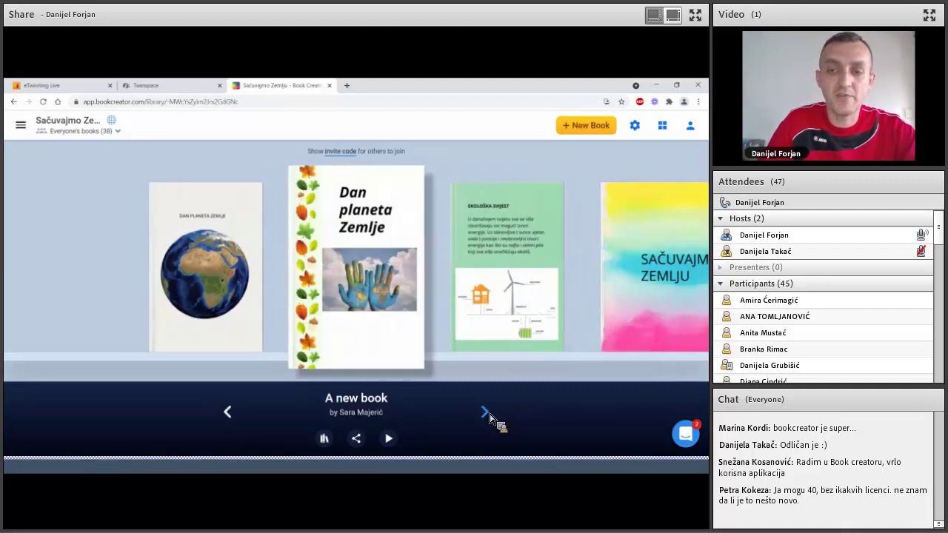
pyautogui.click(485, 412)
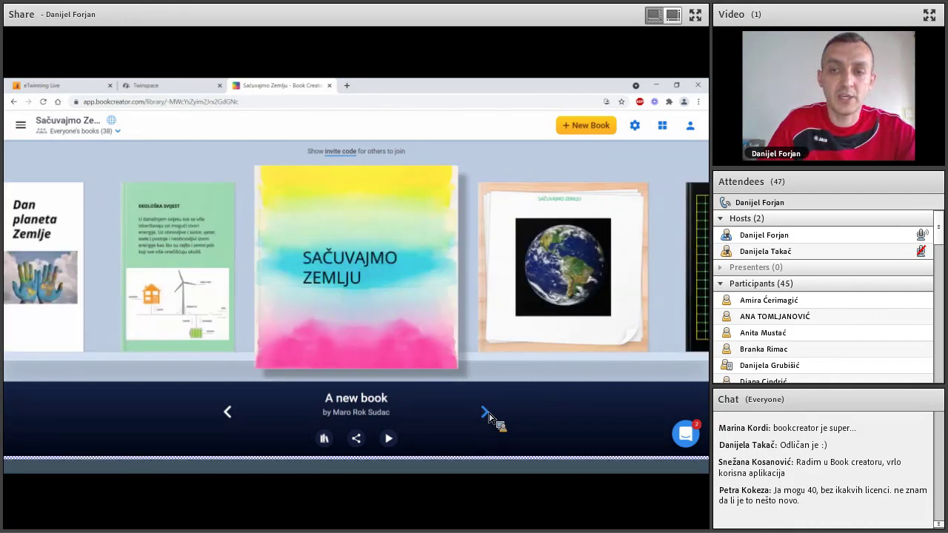
pyautogui.click(486, 413)
pyautogui.click(486, 413)
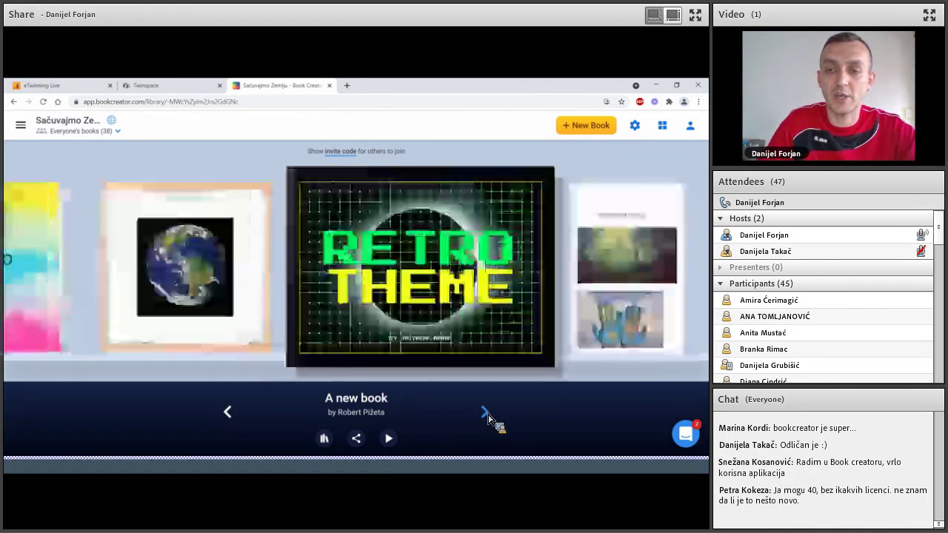
pyautogui.click(486, 414)
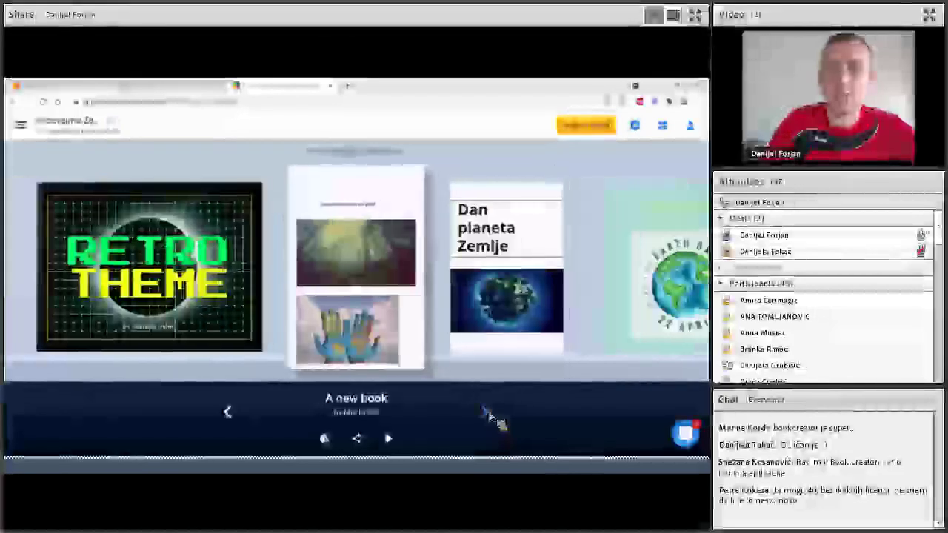
pyautogui.click(487, 413)
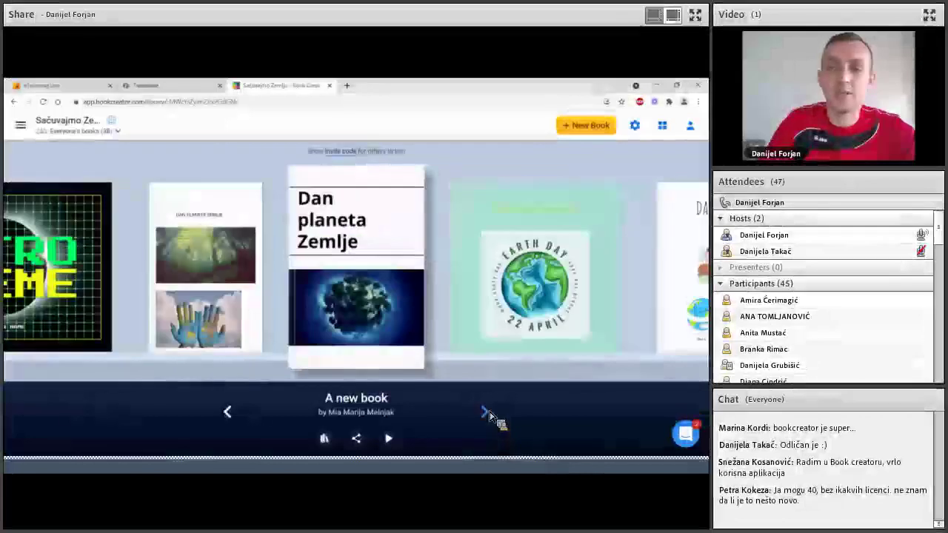
# Step: Browse back to the rainbow-coloured Sačuvajmo Zemlju book and forward to the green Earth Day book
pyautogui.click(229, 412)
pyautogui.click(230, 416)
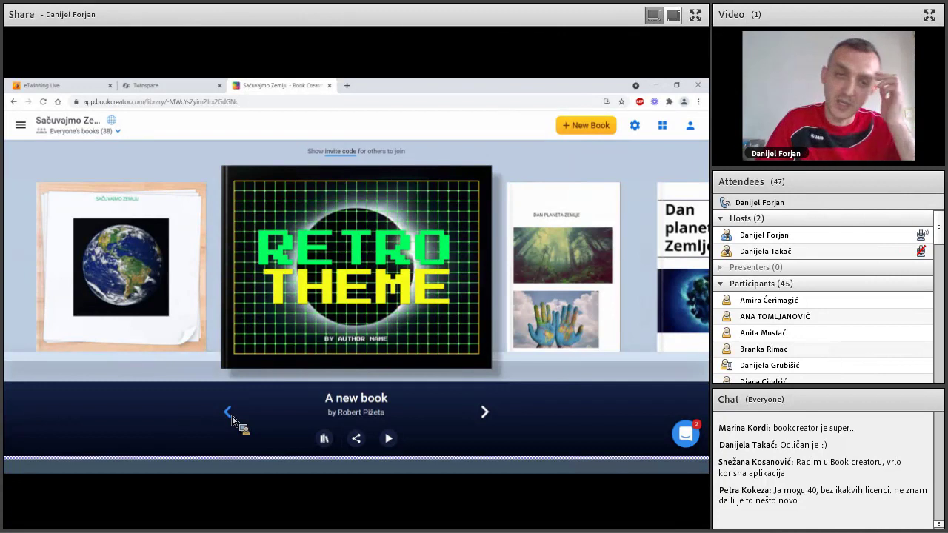
pyautogui.click(229, 413)
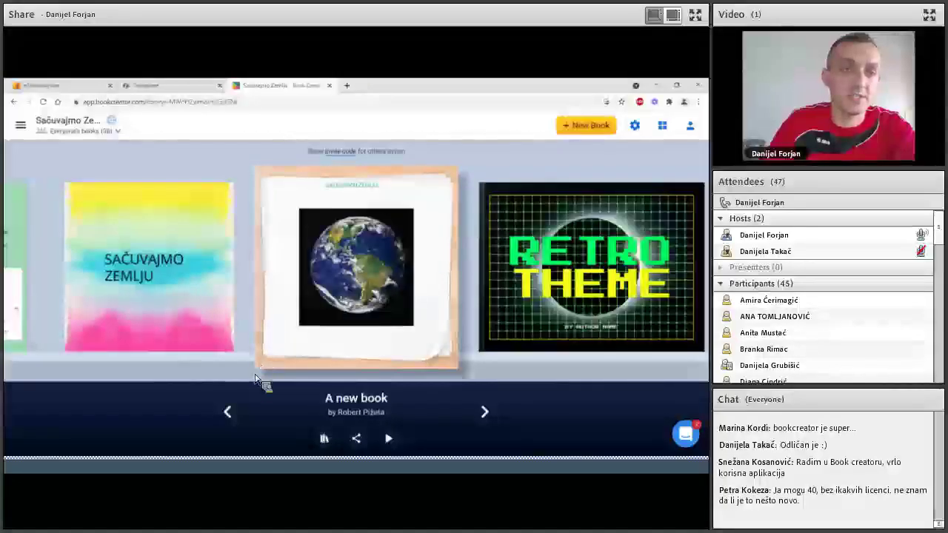
pyautogui.click(230, 414)
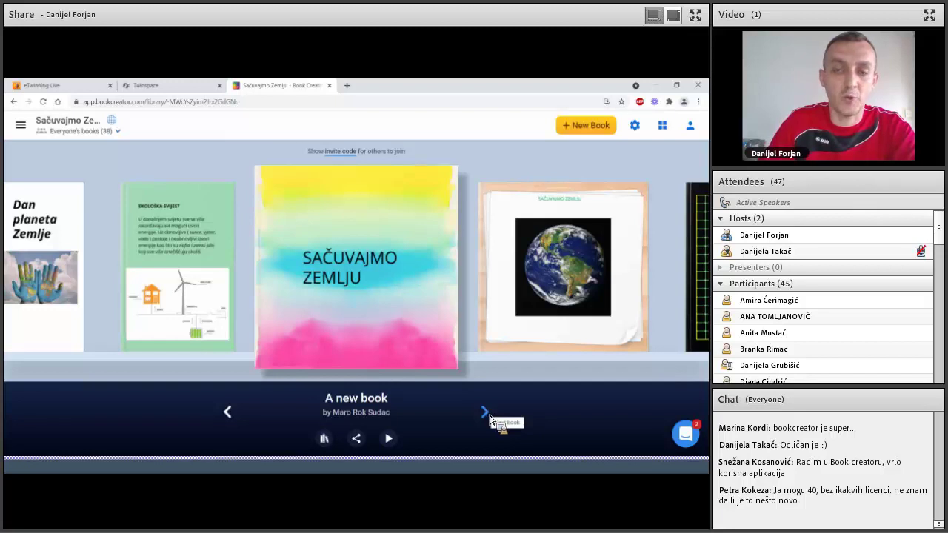
pyautogui.click(485, 413)
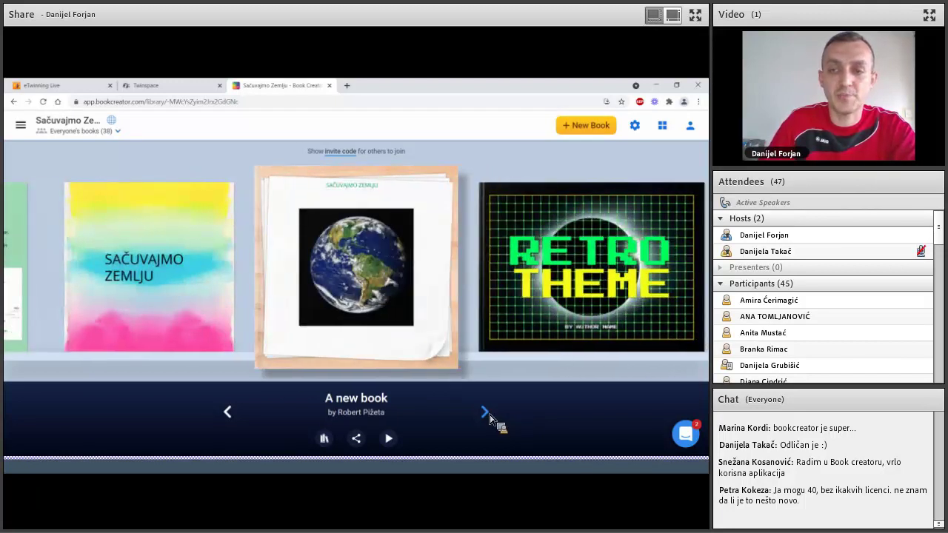
pyautogui.click(487, 414)
pyautogui.click(483, 409)
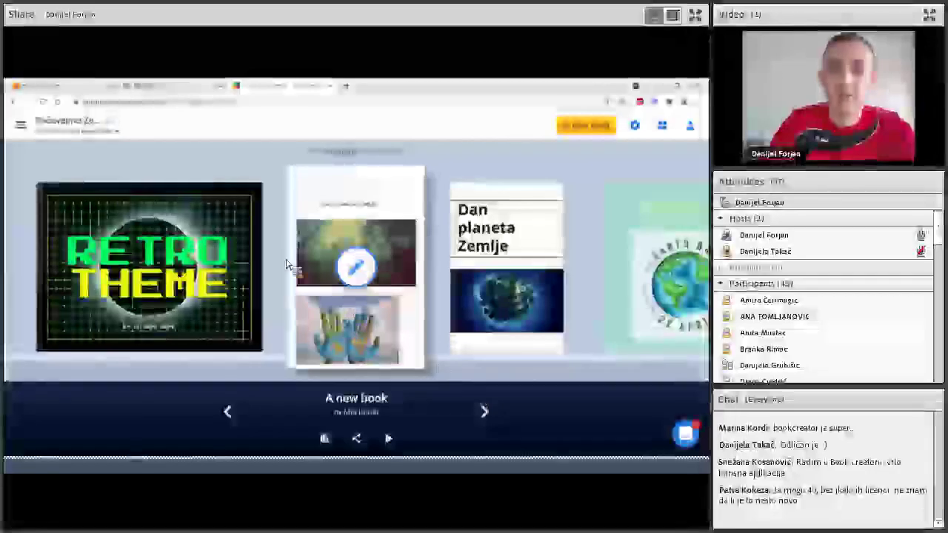
pyautogui.click(487, 413)
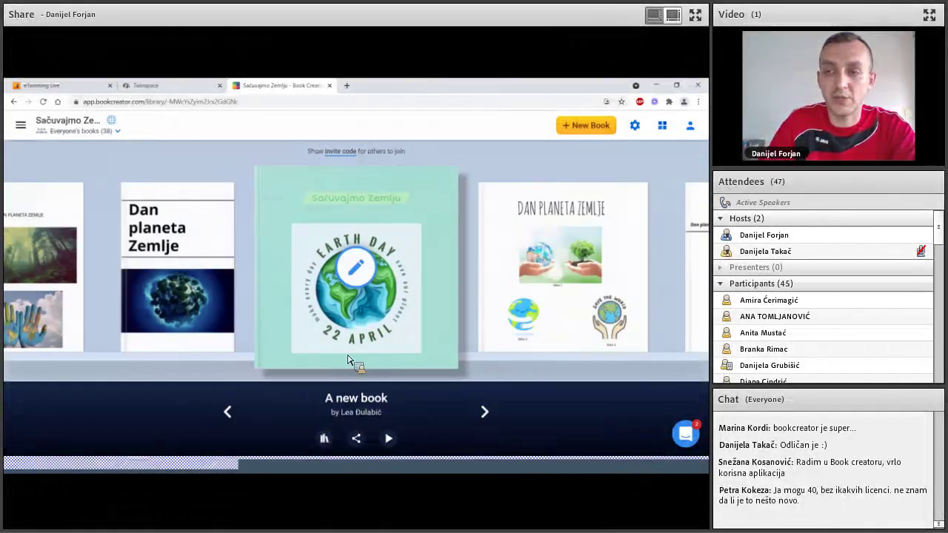
# Step: Open the green Earth Day book in the editor and page through it to page 3
pyautogui.click(406, 270)
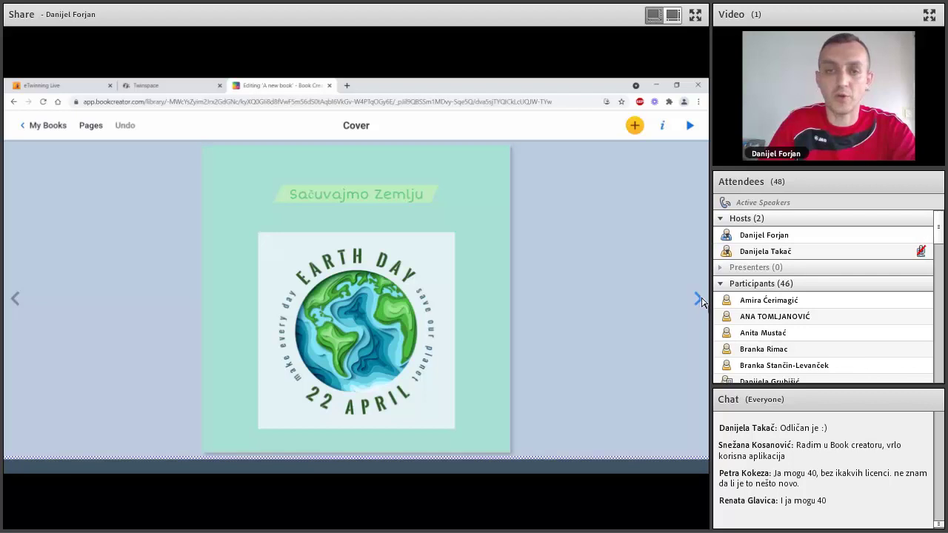
pyautogui.click(698, 300)
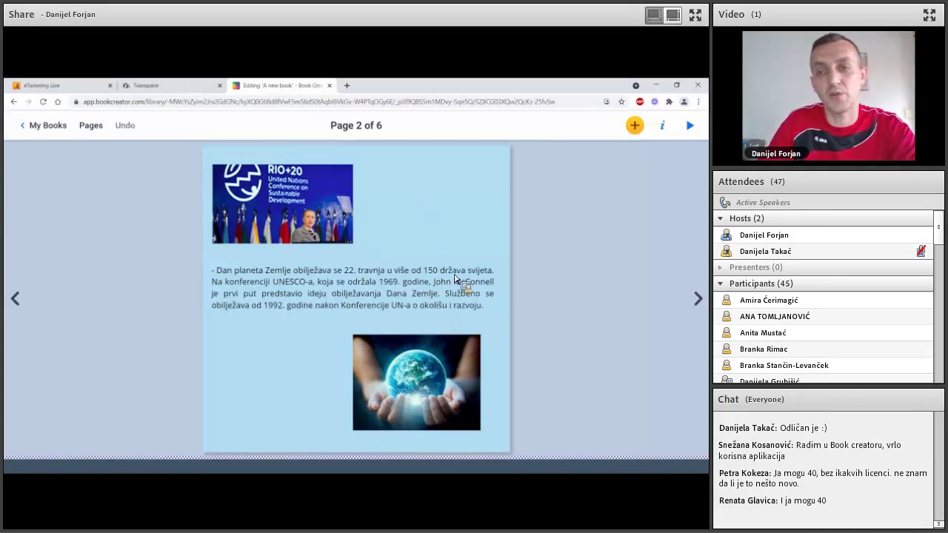
pyautogui.click(697, 300)
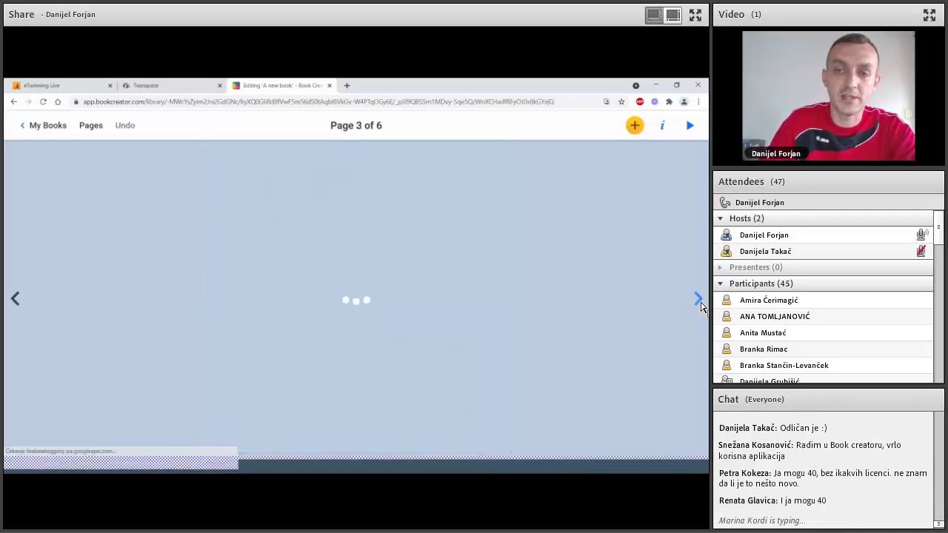